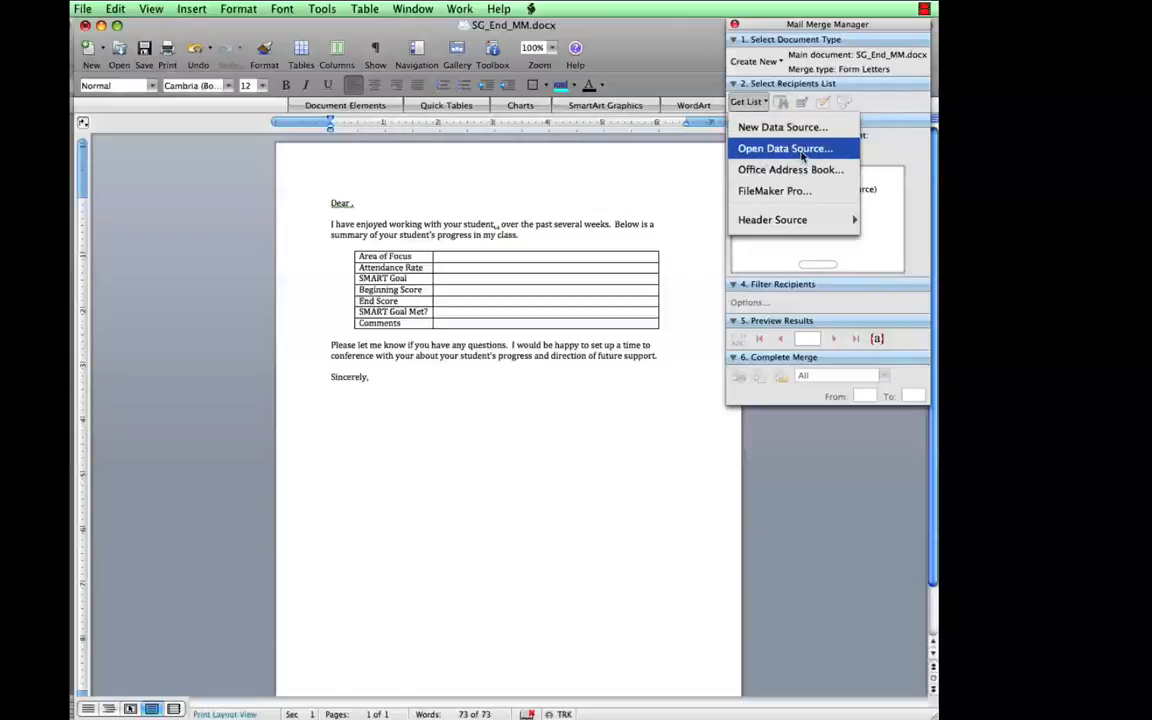
Attach SGDemo.xls from the Desktop as the merge's recipient data source, using the entire Demo worksheet.
left_click(763, 150)
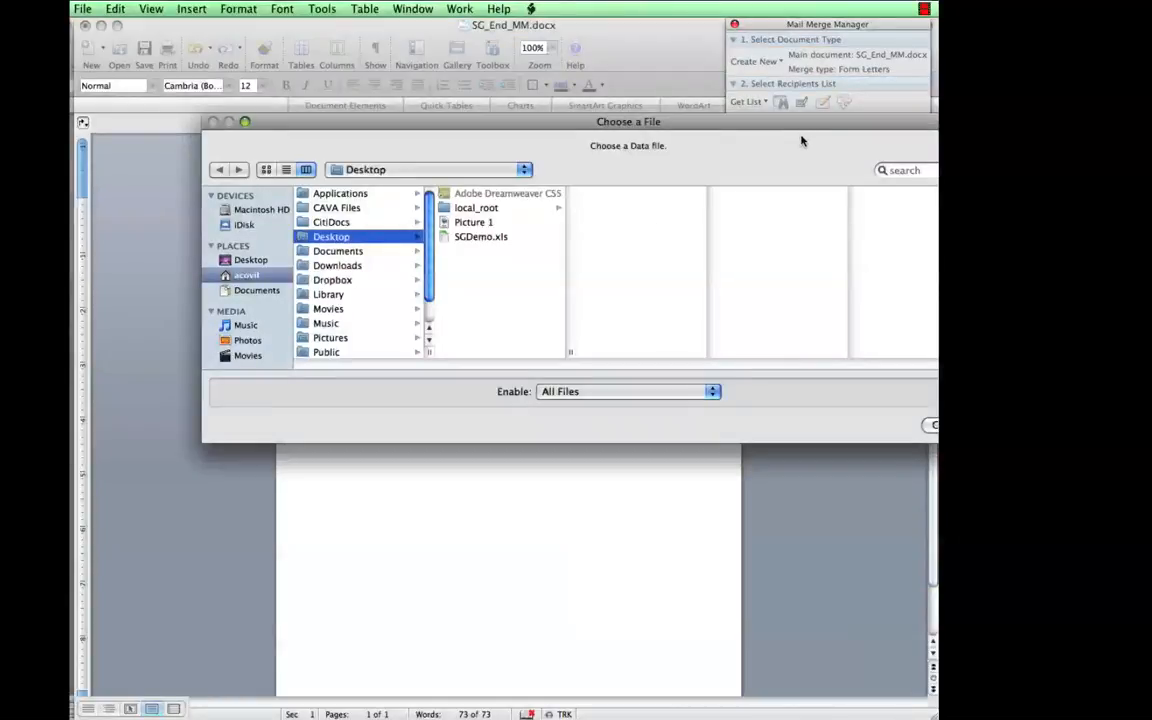
left_click(466, 237)
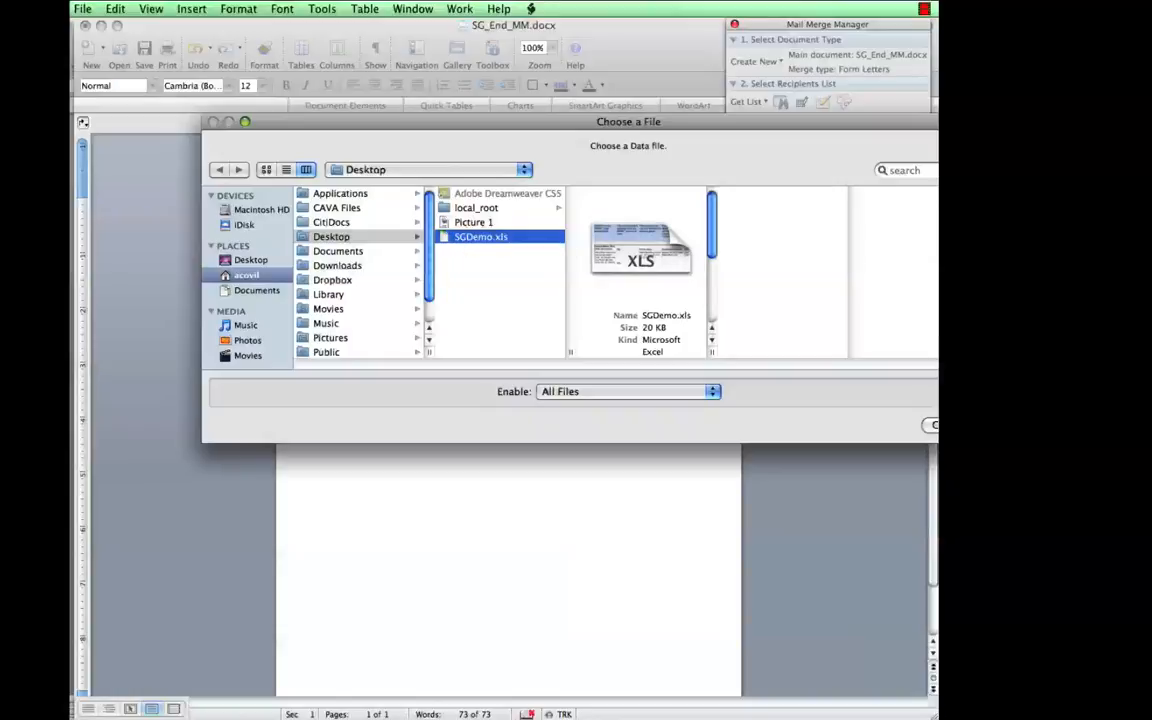
key("Return")
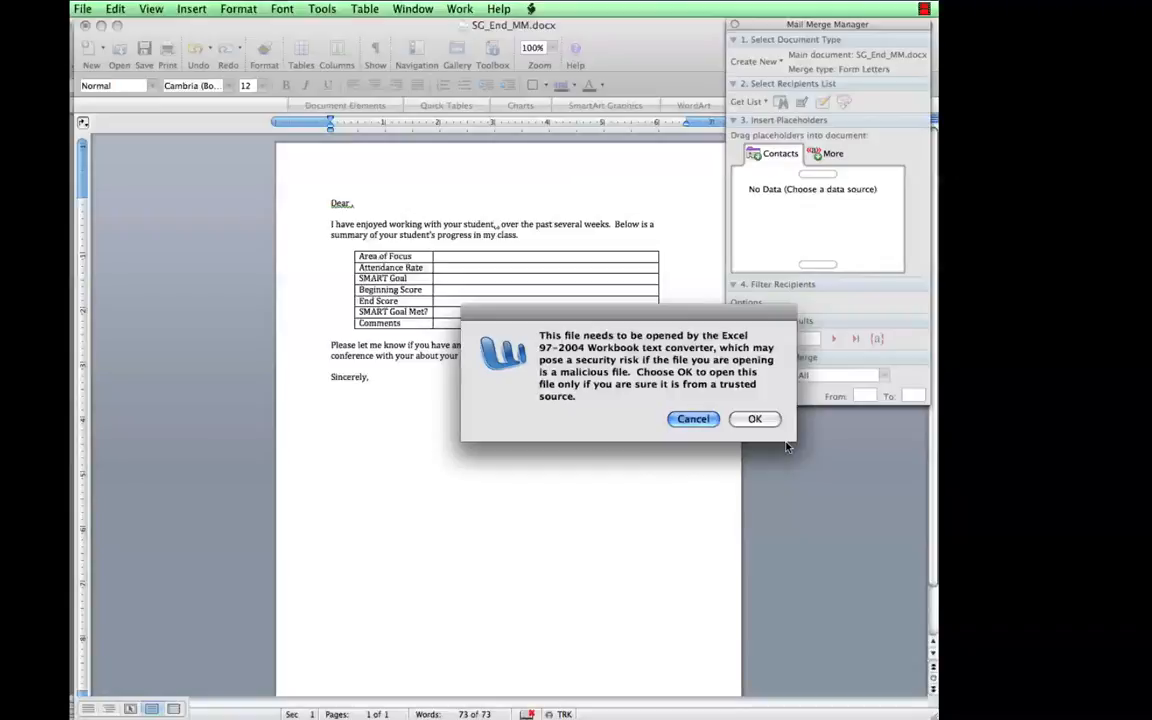
left_click(753, 418)
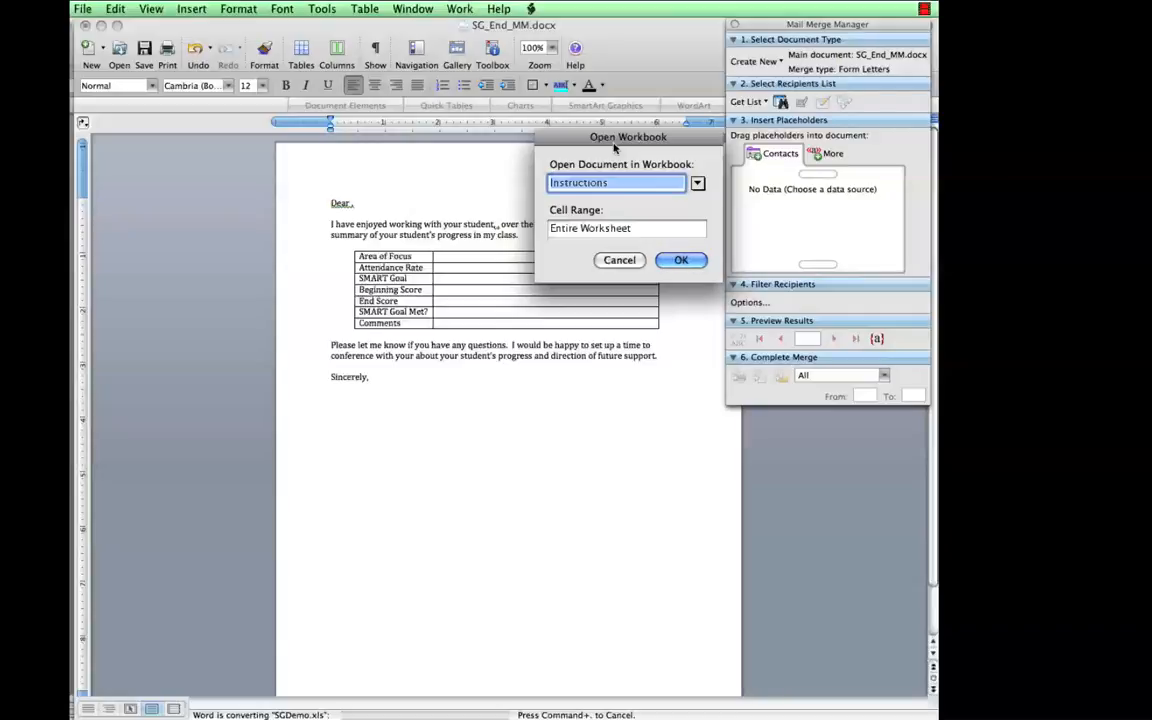
left_click(697, 184)
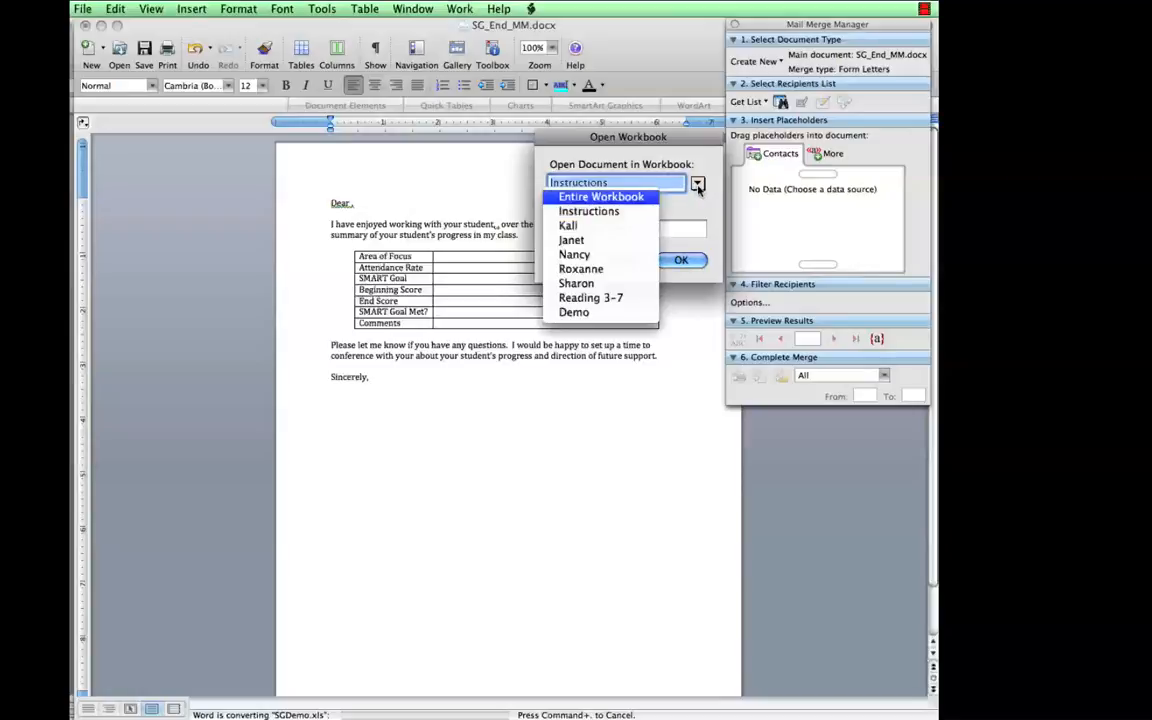
left_click(573, 312)
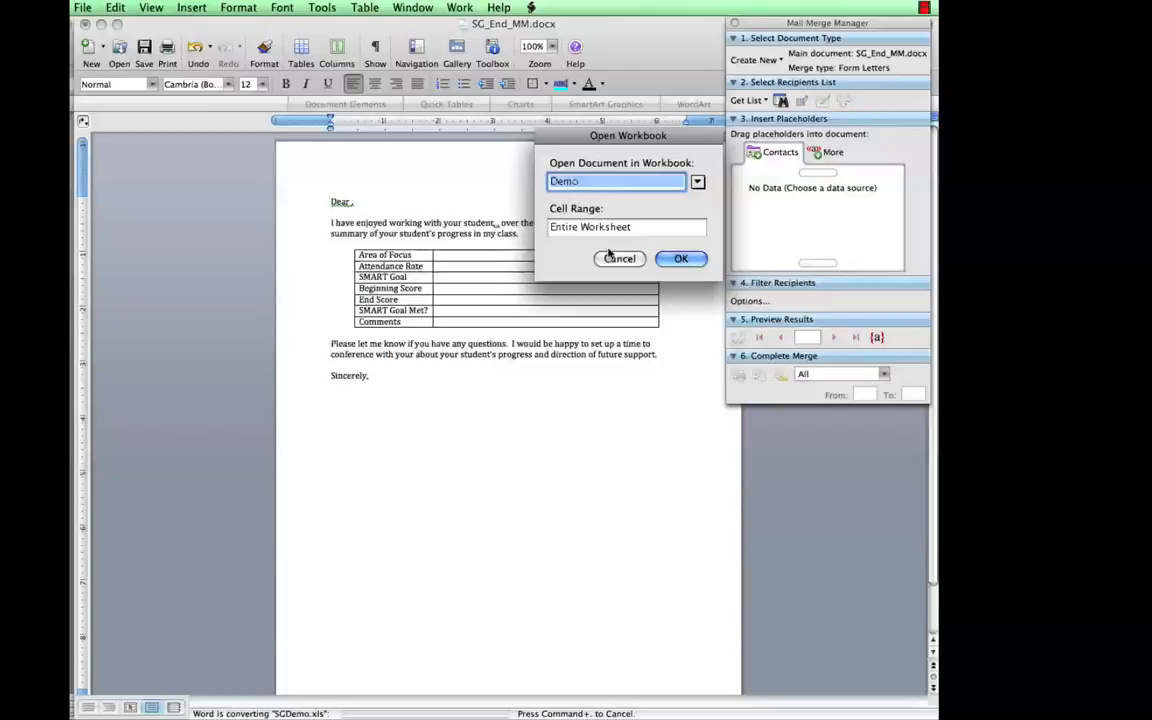
left_click(681, 260)
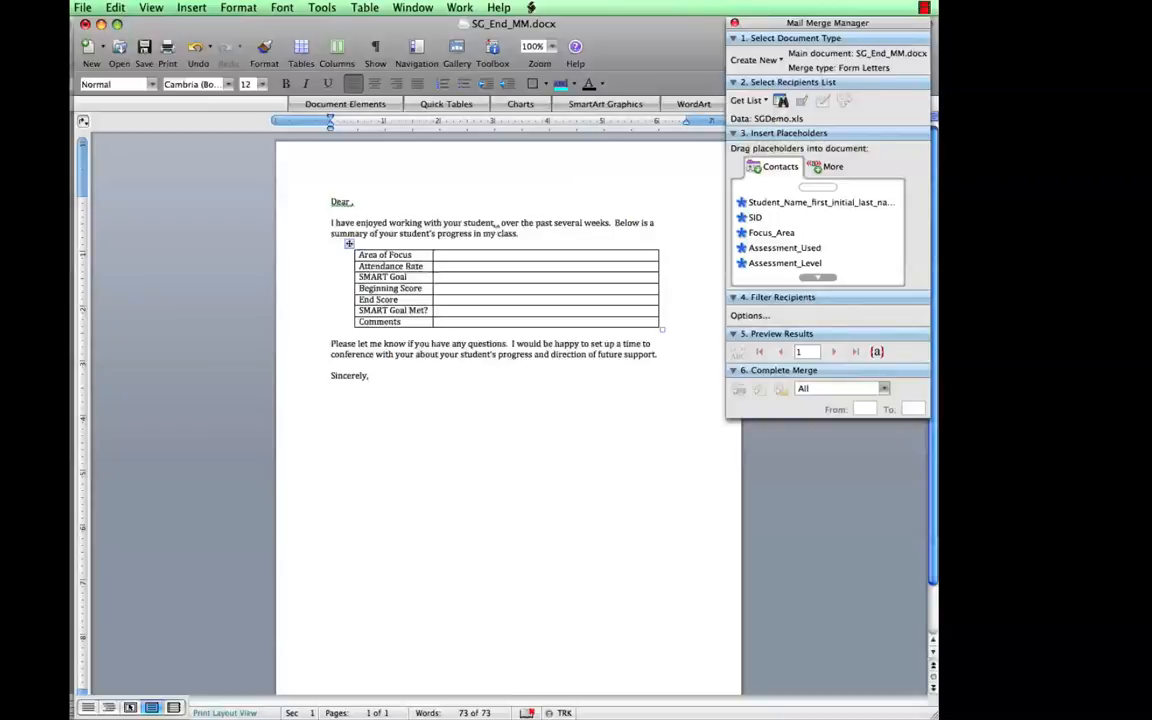
Insert the Student_Name_first_initial_last_name placeholder after "your student," and the LC_Name placeholder after "Dear" in the letter.
left_click(776, 247)
left_click(775, 204)
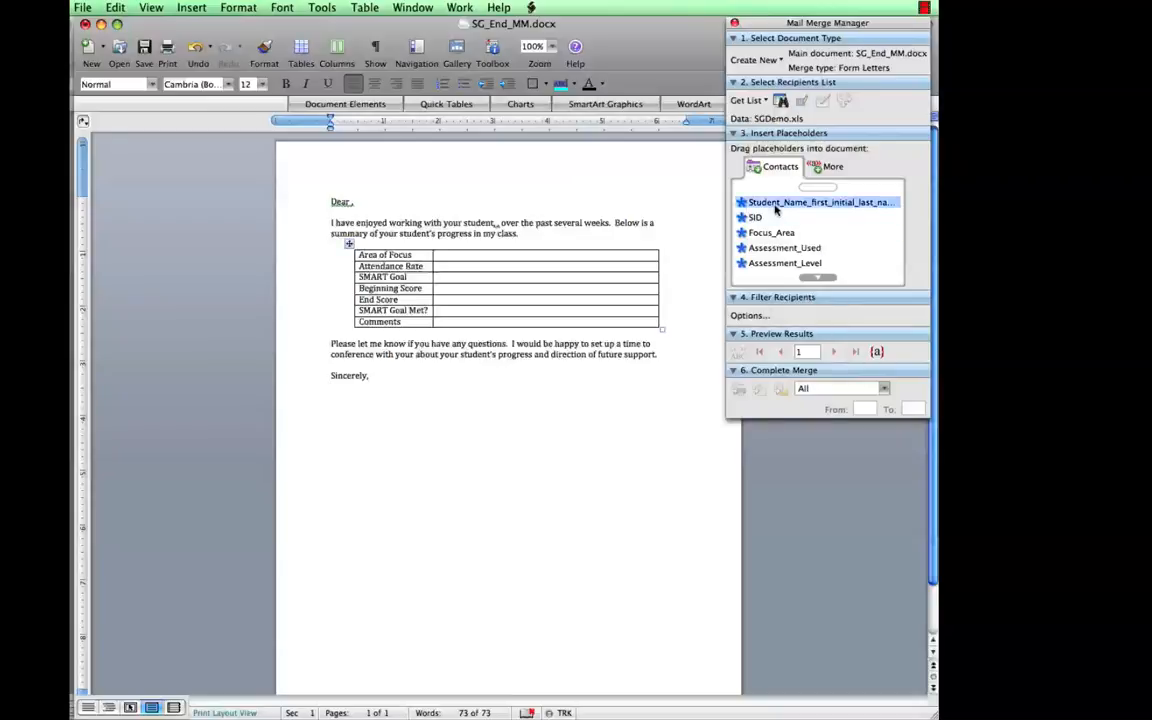
left_click_drag(775, 206, 497, 226)
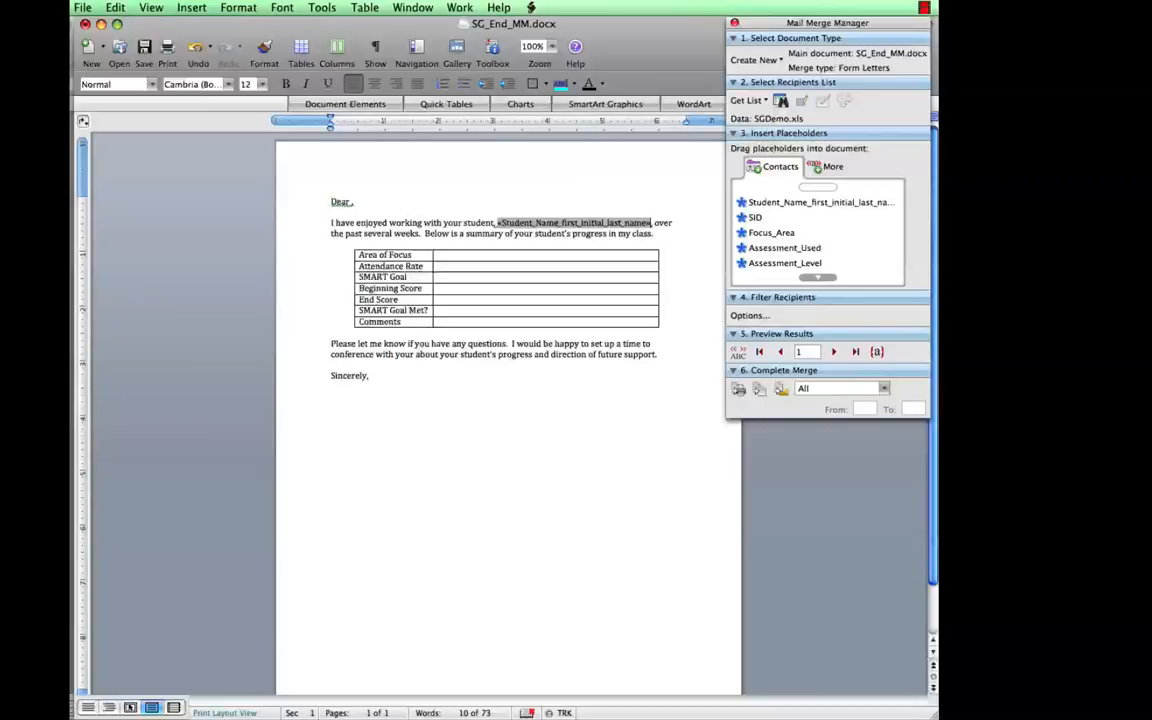
left_click(817, 277)
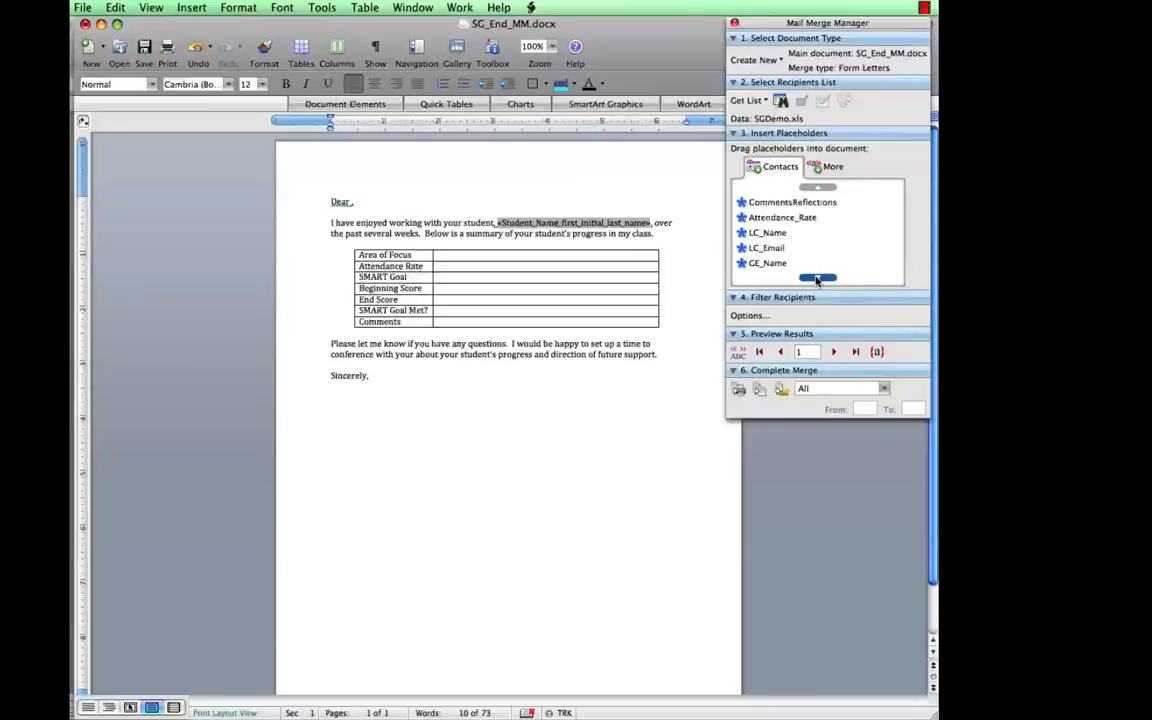
left_click(817, 187)
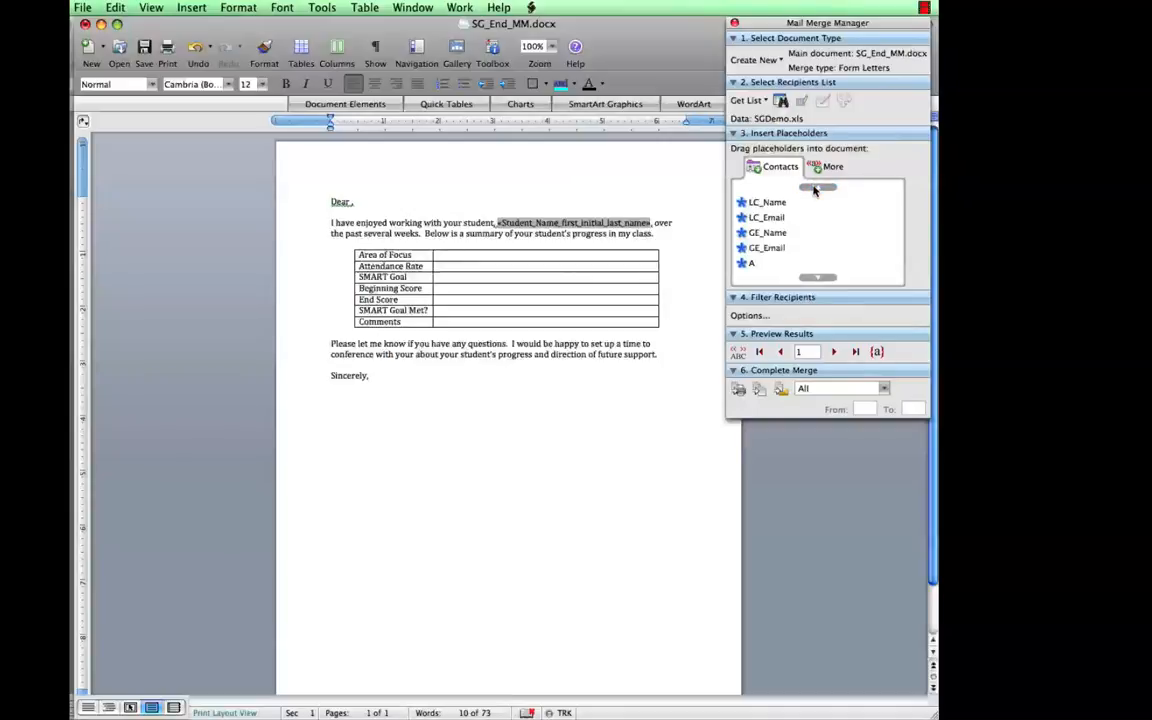
left_click_drag(767, 202, 352, 205)
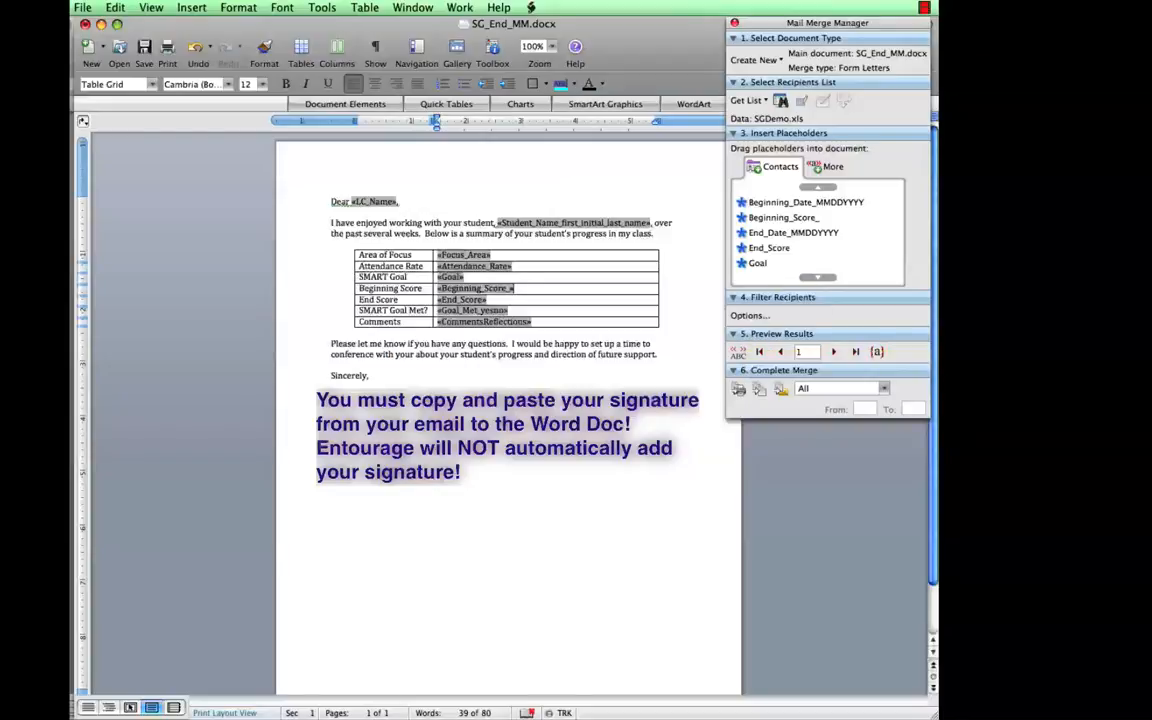
Preview the letter with merged data, check the next record, and return to record 1.
left_click(737, 355)
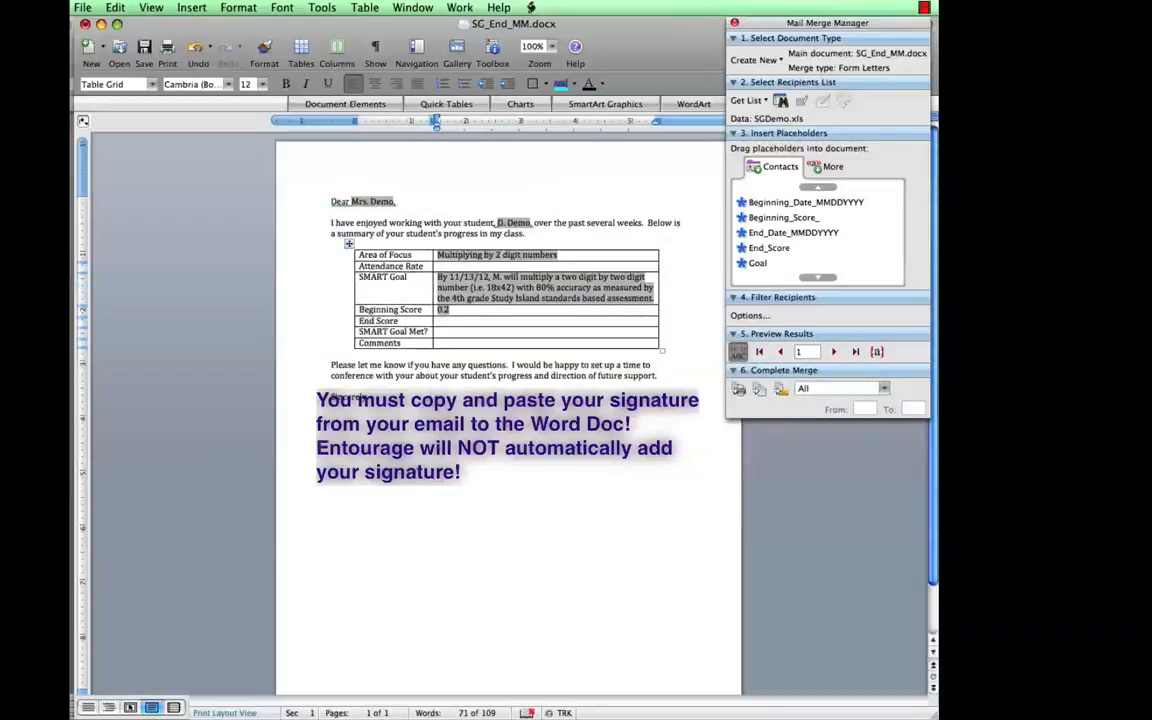
left_click(438, 332)
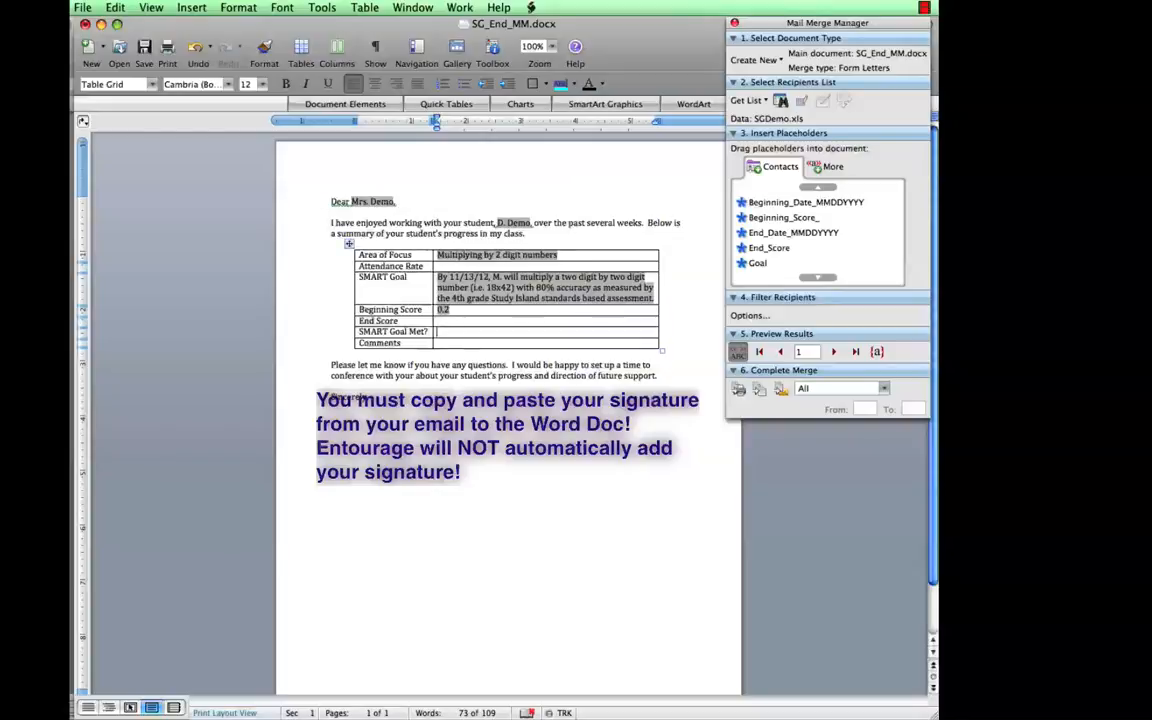
left_click(438, 343)
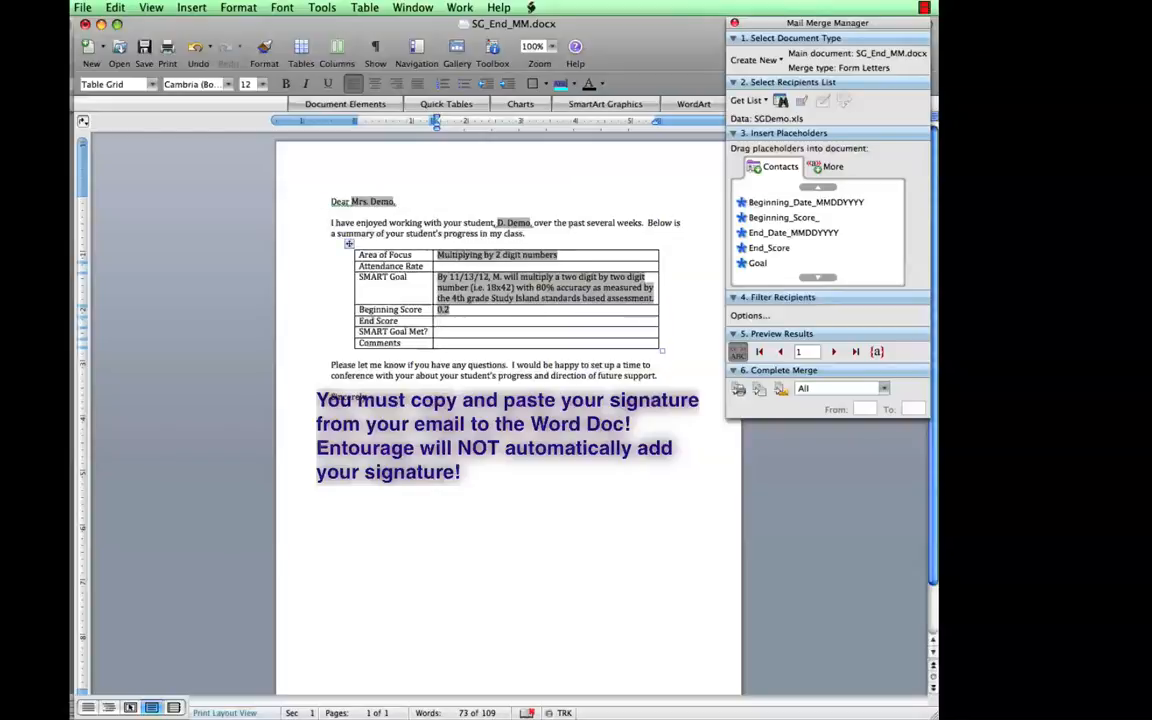
left_click(836, 352)
left_click(836, 352)
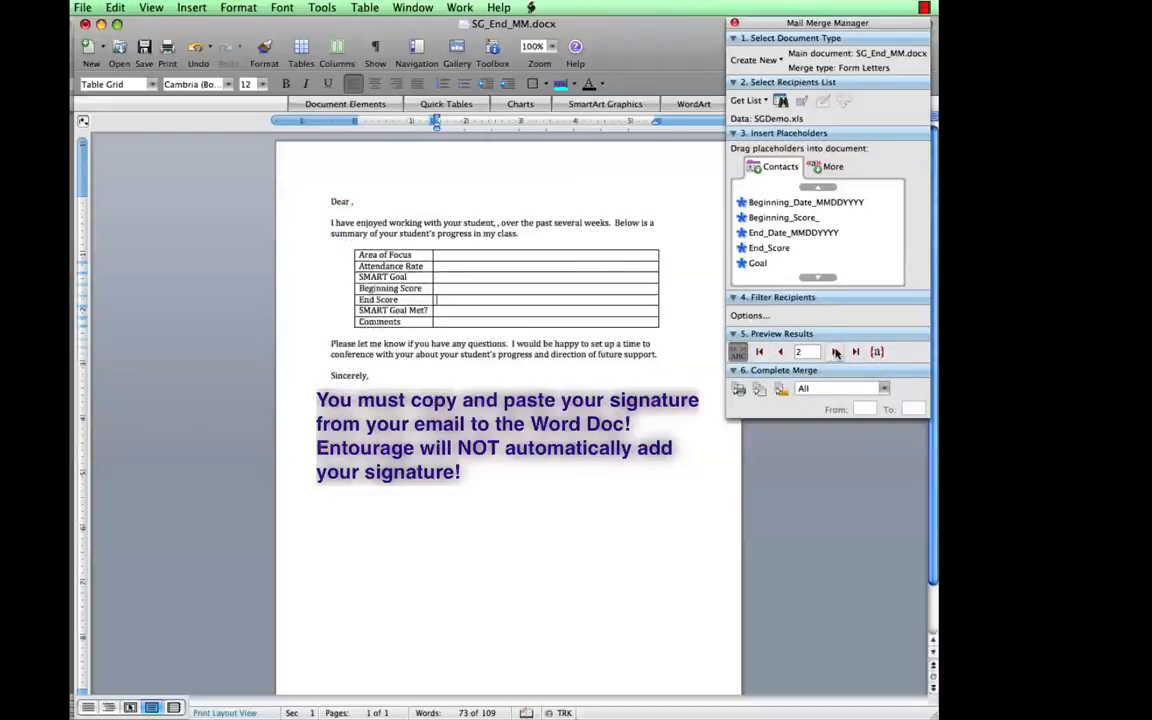
left_click(780, 352)
left_click(780, 352)
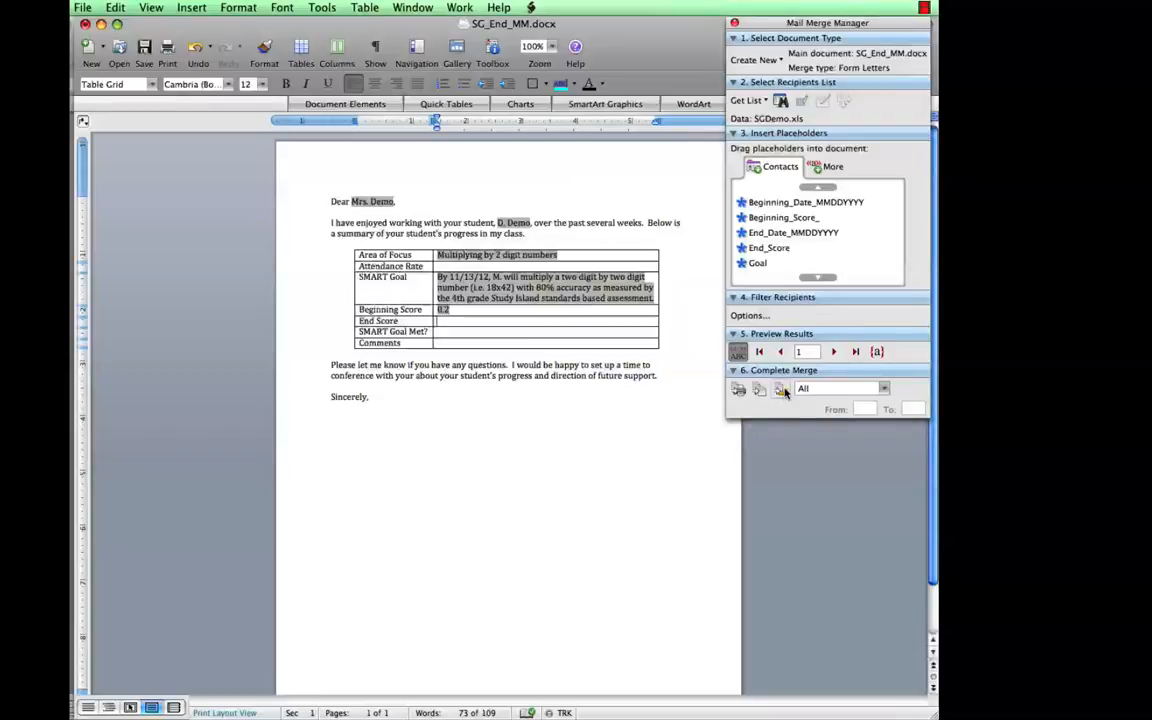
Set up the e-mail merge with LC_Email as the recipient field and "Intervention Program SMART Goal Report" as the subject.
left_click(782, 390)
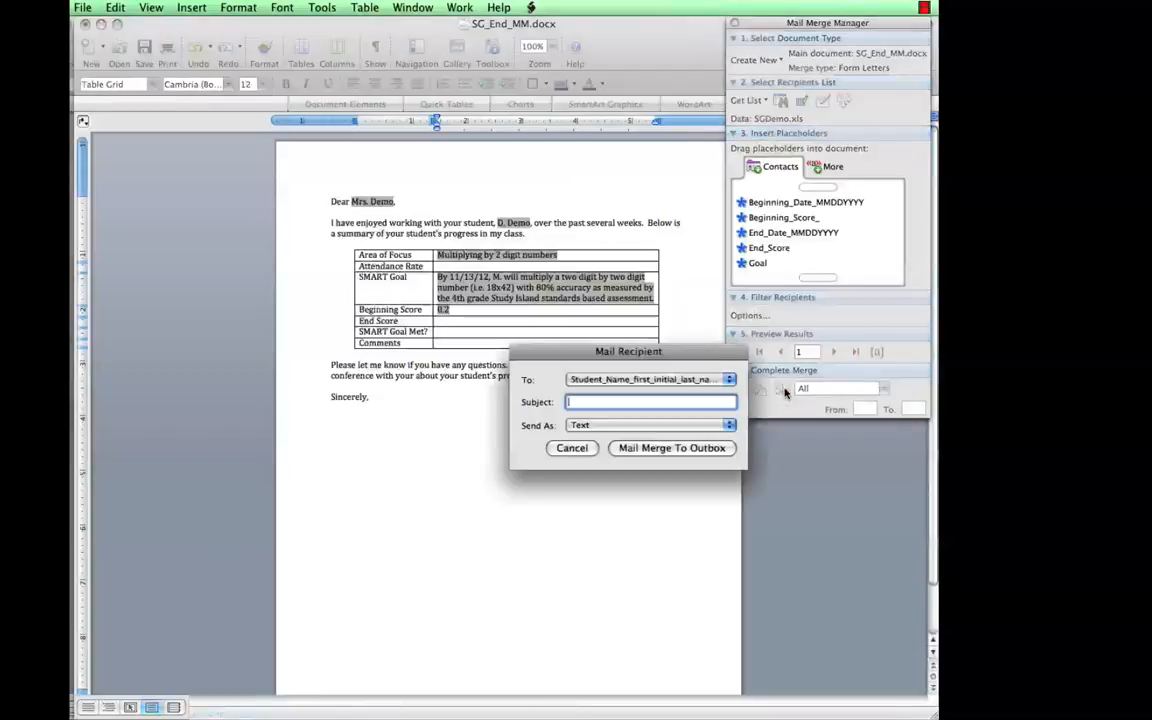
left_click(729, 380)
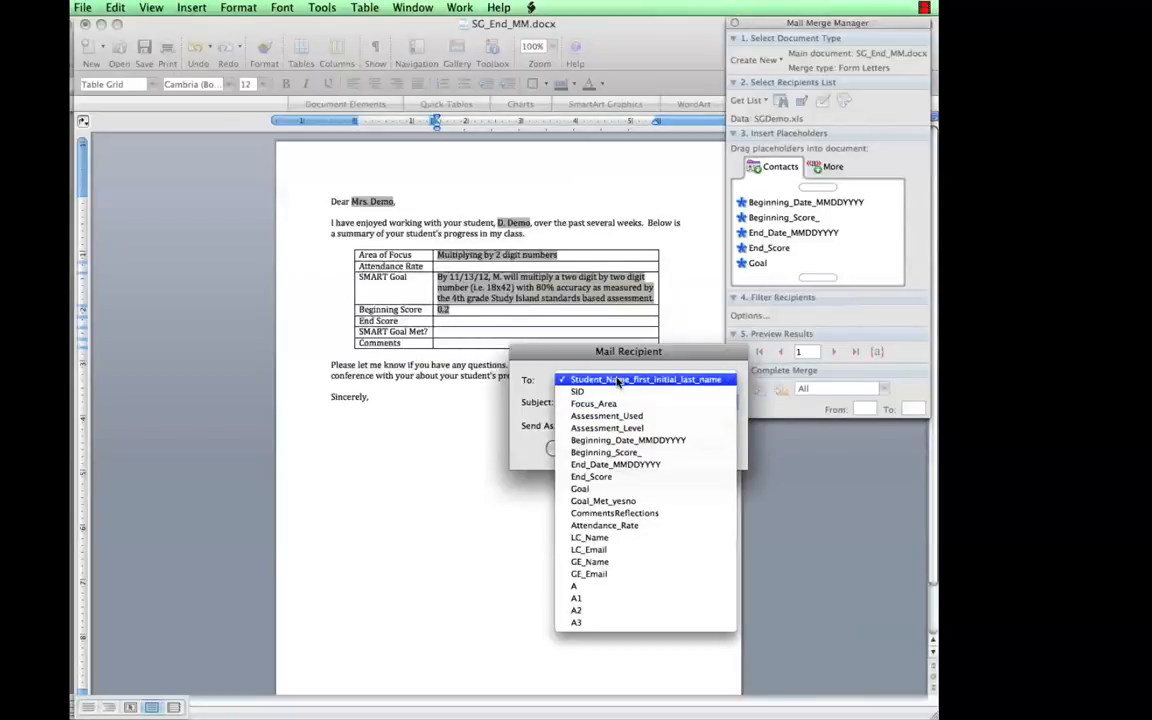
left_click(604, 552)
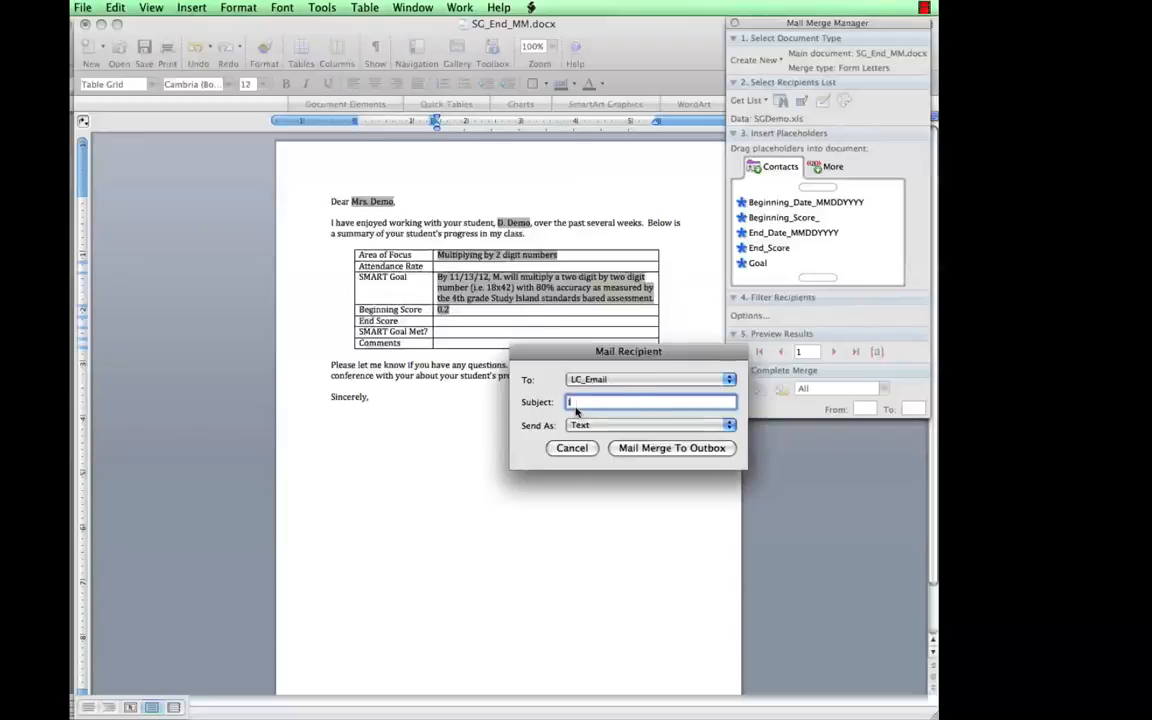
type("Intervention Progre")
type("ram Sma")
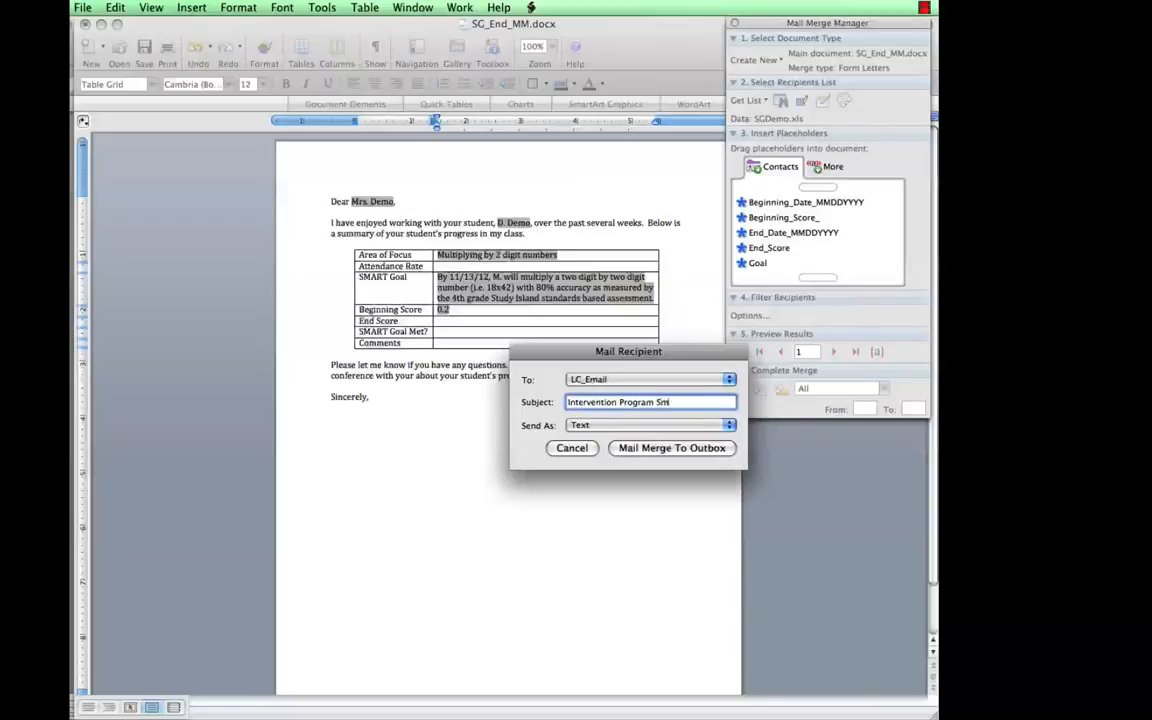
key("BackSpace")
type("MART Goal Report")
Set the merged e-mails to send as HTML Message and merge them to the outbox.
left_click(580, 425)
left_click(594, 450)
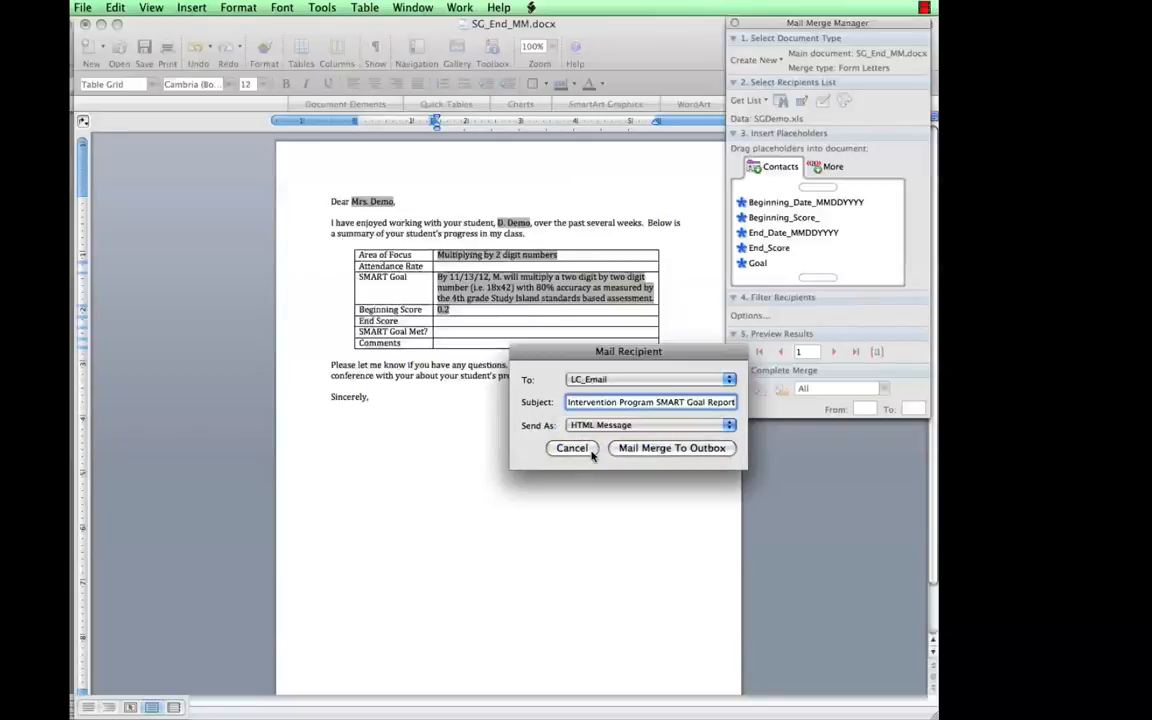
left_click(596, 427)
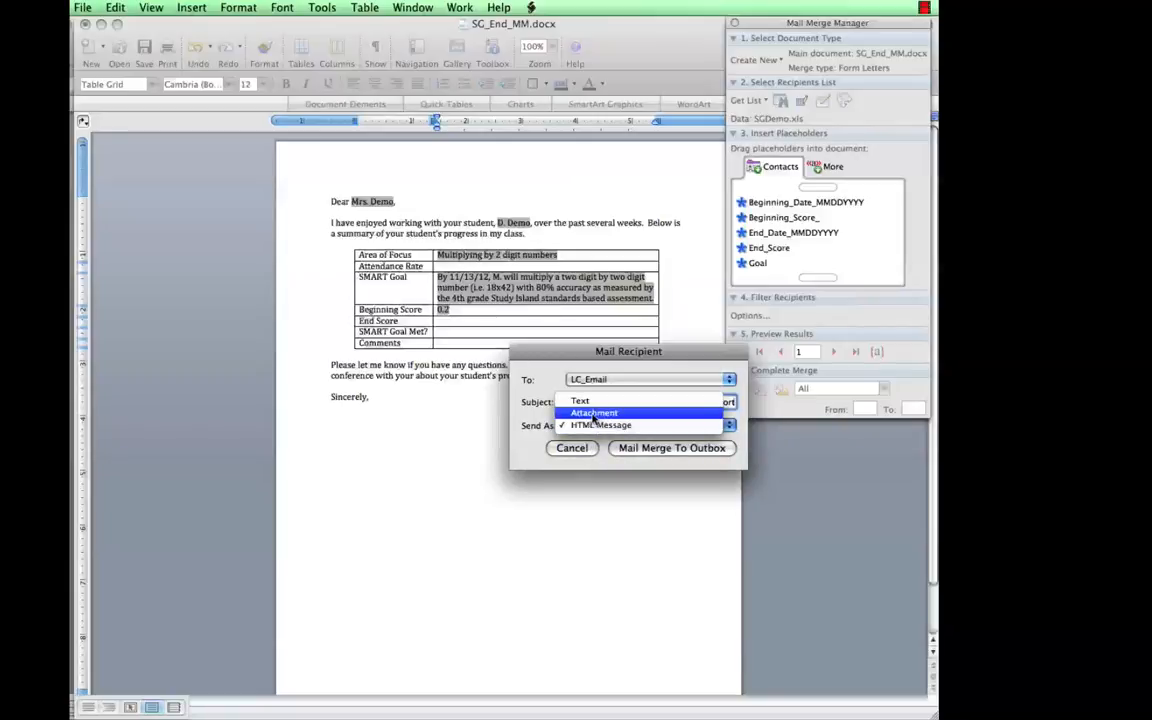
left_click(595, 426)
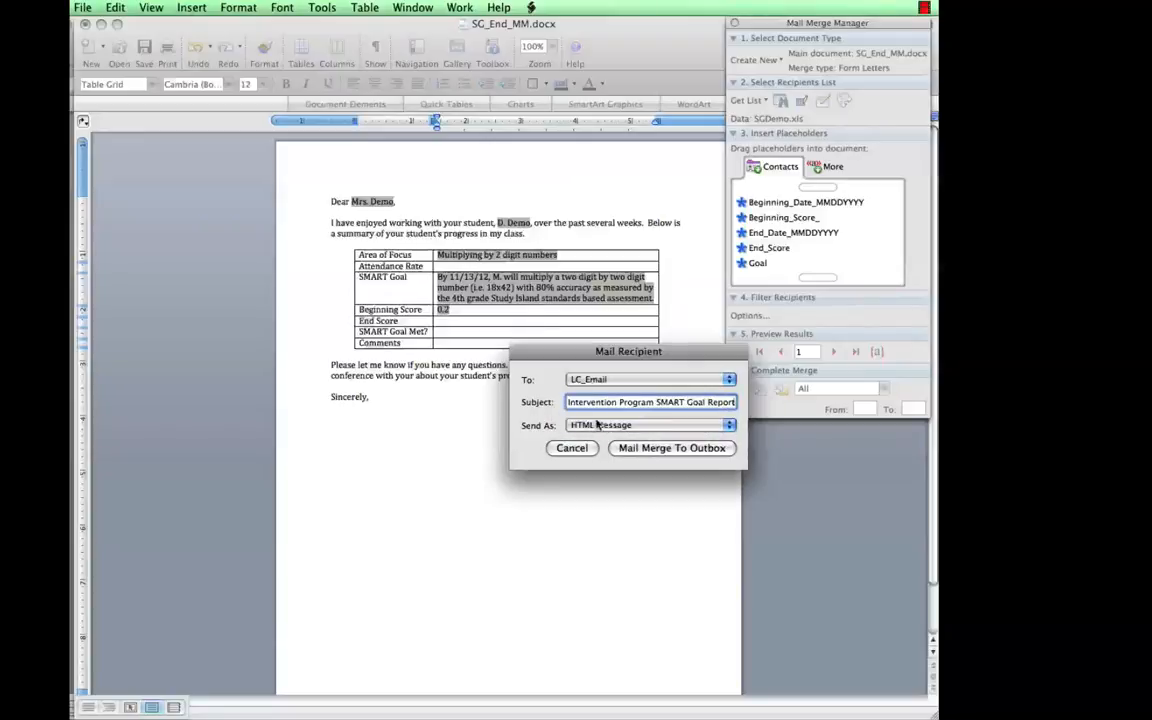
left_click(703, 448)
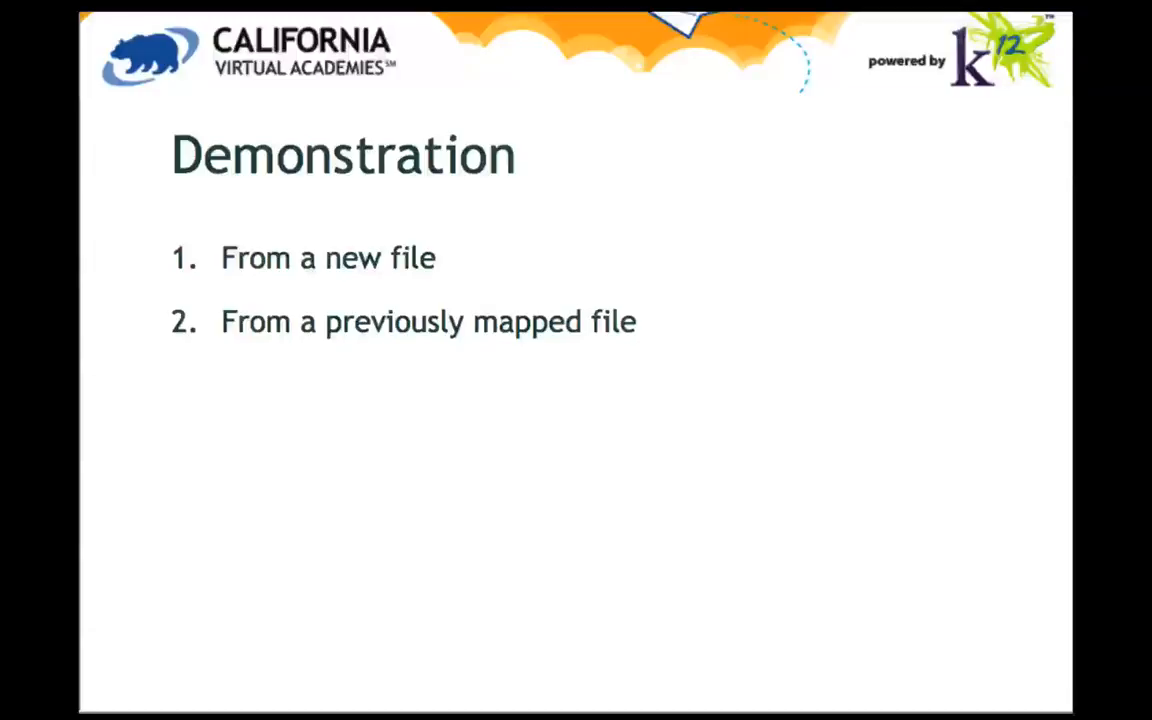